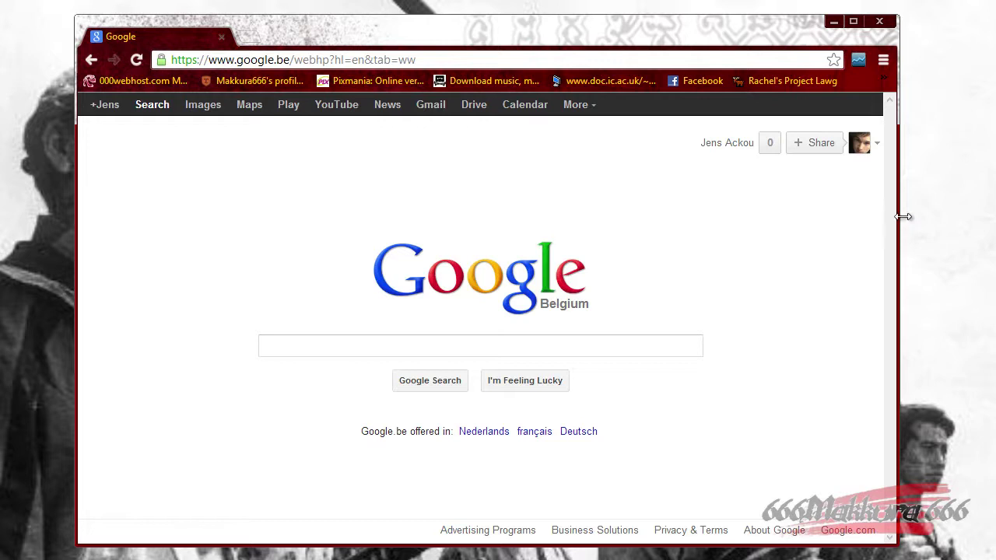
- Search Google for "gameboy advance emulator" and open CoolROM's Visual Boy Advance download result
{"action": "left_click", "coordinate": [547, 346]}
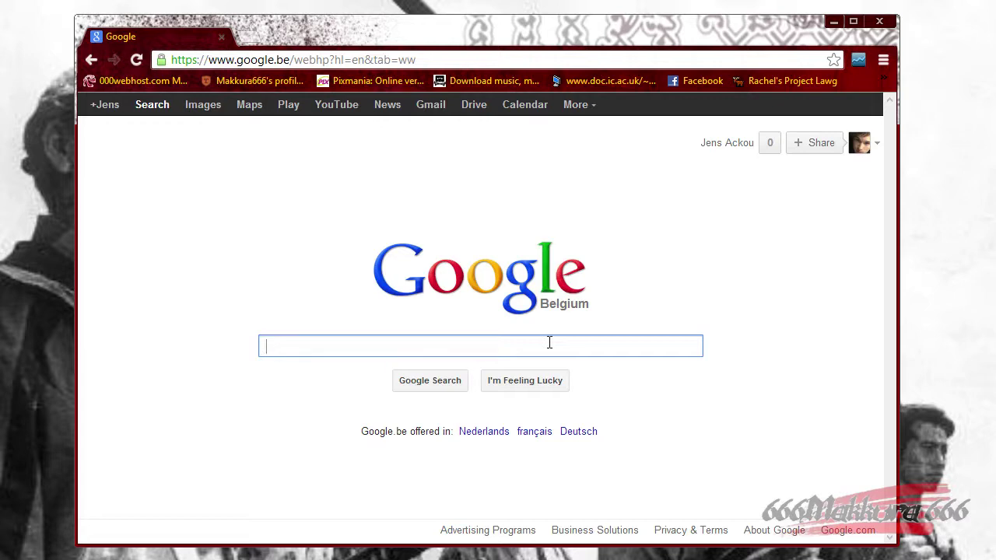
{"action": "type", "text": "game"}
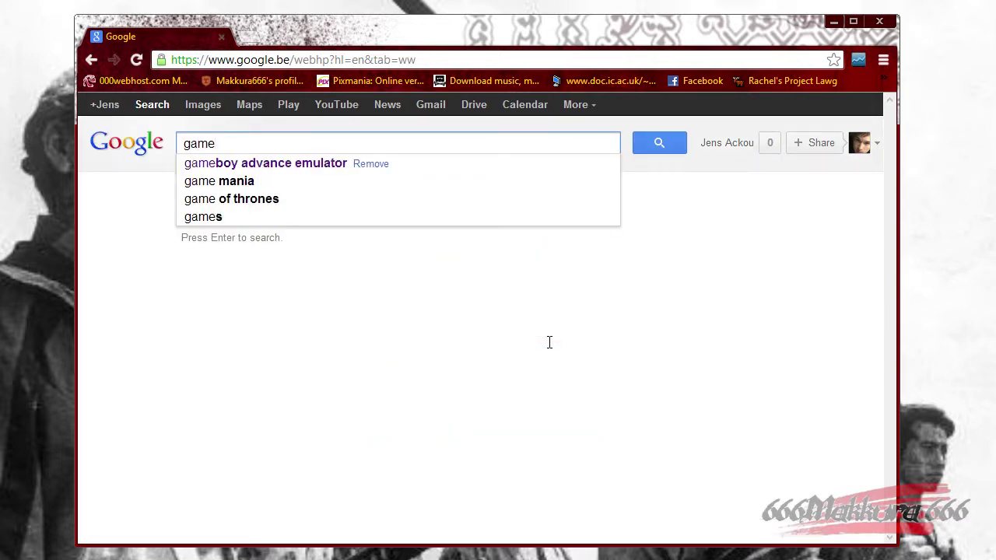
{"action": "key", "text": "Down"}
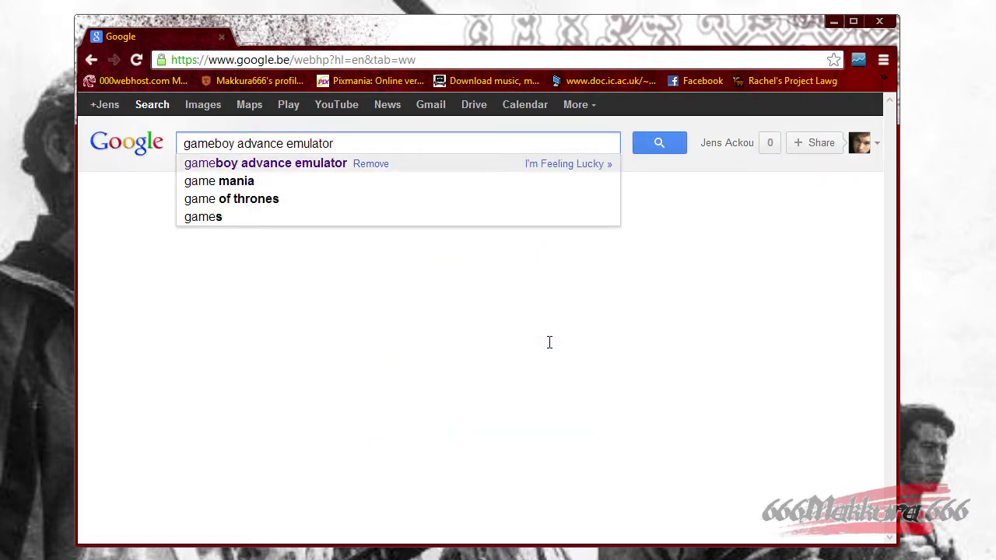
{"action": "key", "text": "Return"}
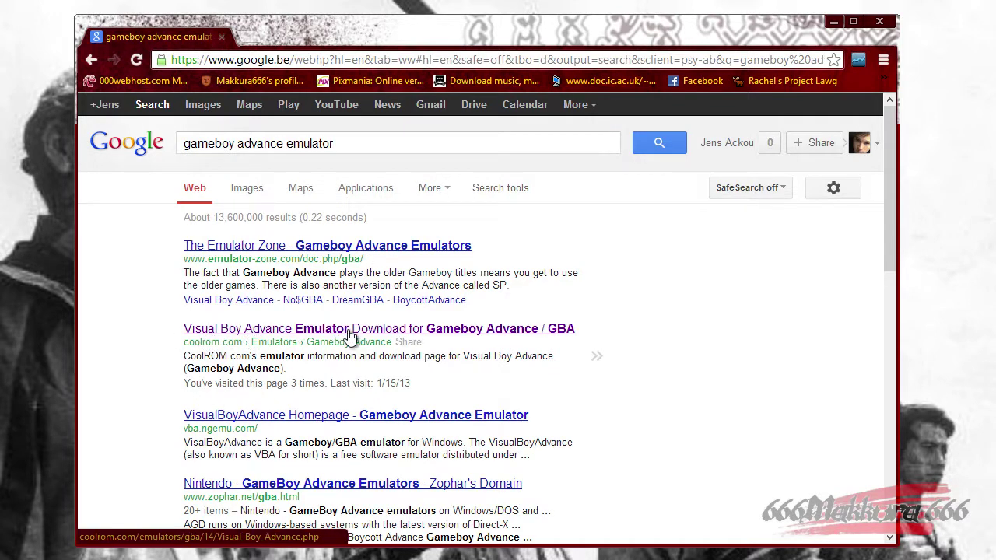
{"action": "left_click", "coordinate": [349, 336]}
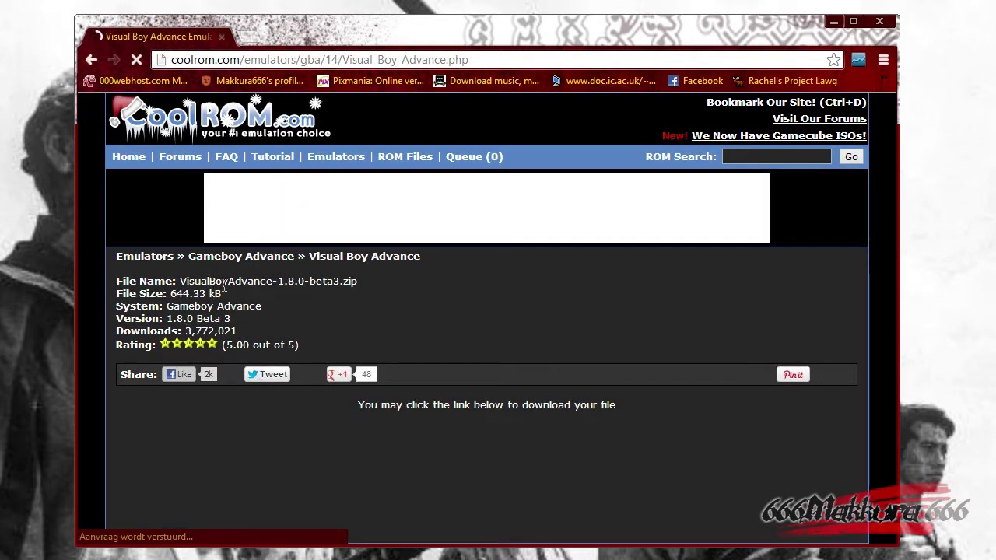
- Download VisualBoyAdvance-1.8.0-beta3.zip through CoolROM's download pop-up window
{"action": "left_click_drag", "start_coordinate": [277, 281], "coordinate": [342, 282]}
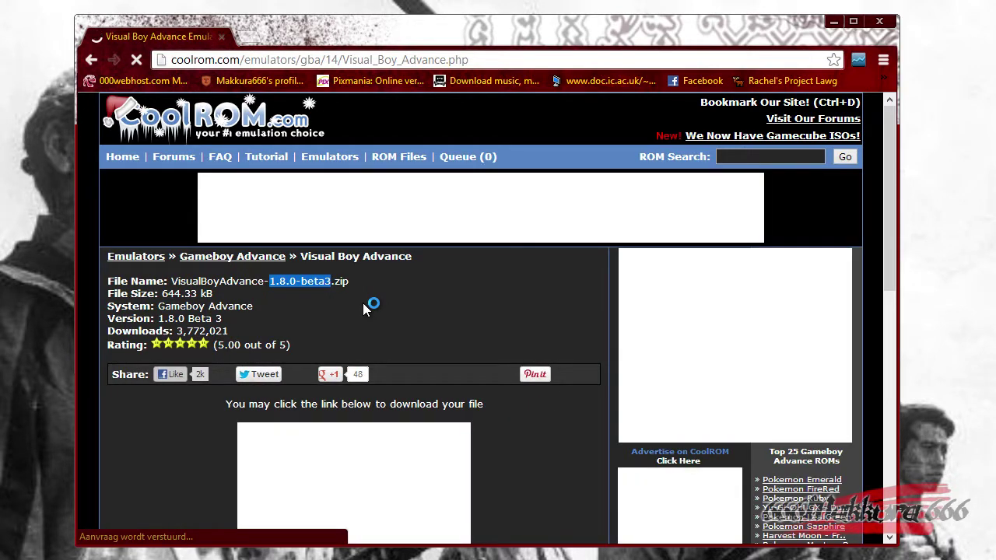
{"action": "scroll", "coordinate": [363, 303], "scroll_direction": "down", "scroll_amount": 4}
{"action": "scroll", "coordinate": [372, 304], "scroll_direction": "down", "scroll_amount": 1}
{"action": "scroll", "coordinate": [371, 304], "scroll_direction": "up", "scroll_amount": 1}
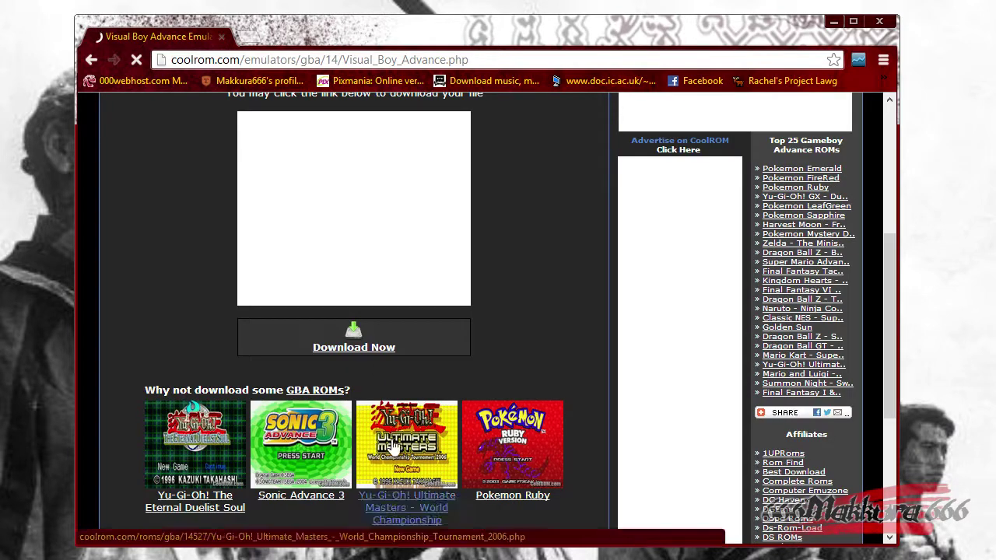
{"action": "left_click", "coordinate": [342, 348]}
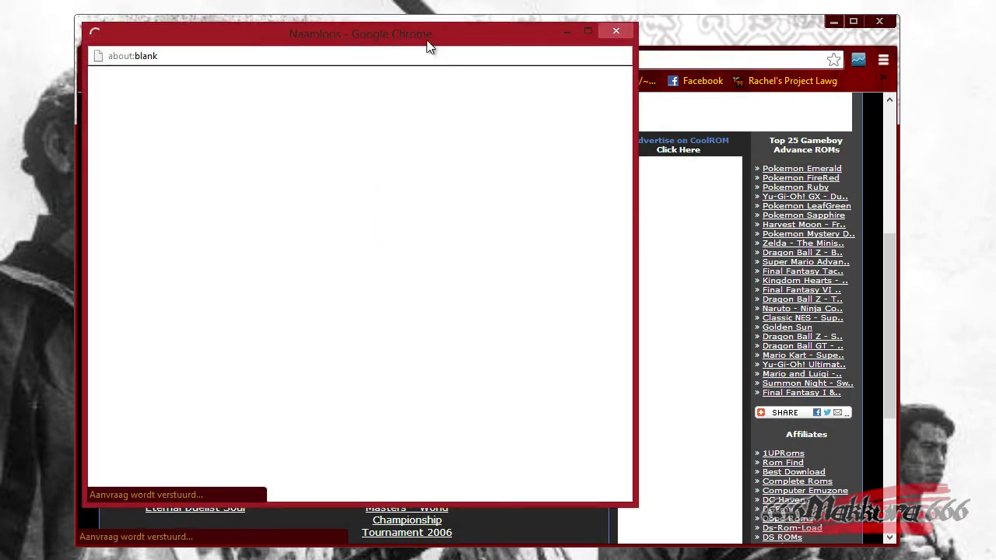
{"action": "left_click_drag", "start_coordinate": [426, 46], "coordinate": [787, 20]}
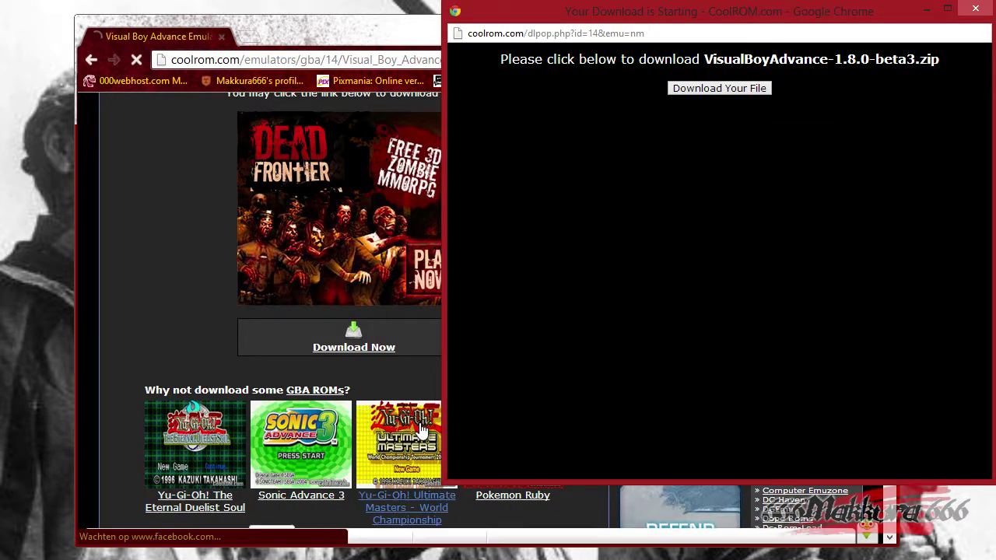
{"action": "left_click", "coordinate": [220, 440]}
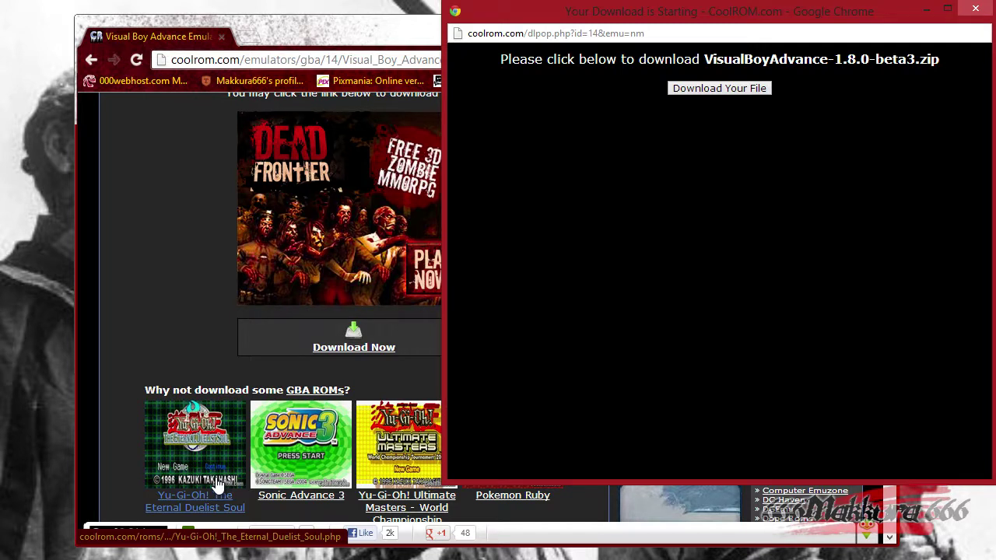
{"action": "left_click", "coordinate": [704, 92]}
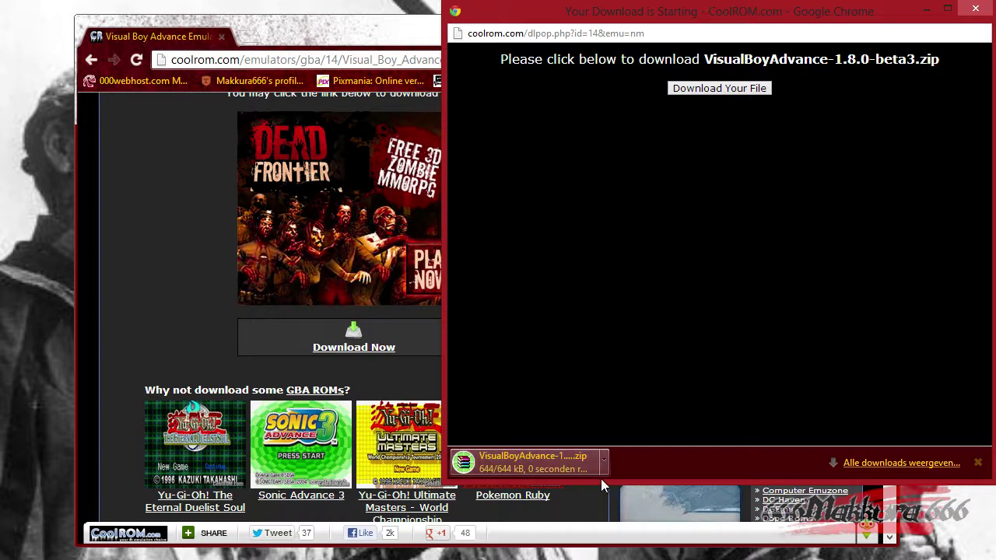
- Open the downloaded VisualBoyAdvance zip archive to view its contents, and close it again
{"action": "left_click", "coordinate": [530, 463]}
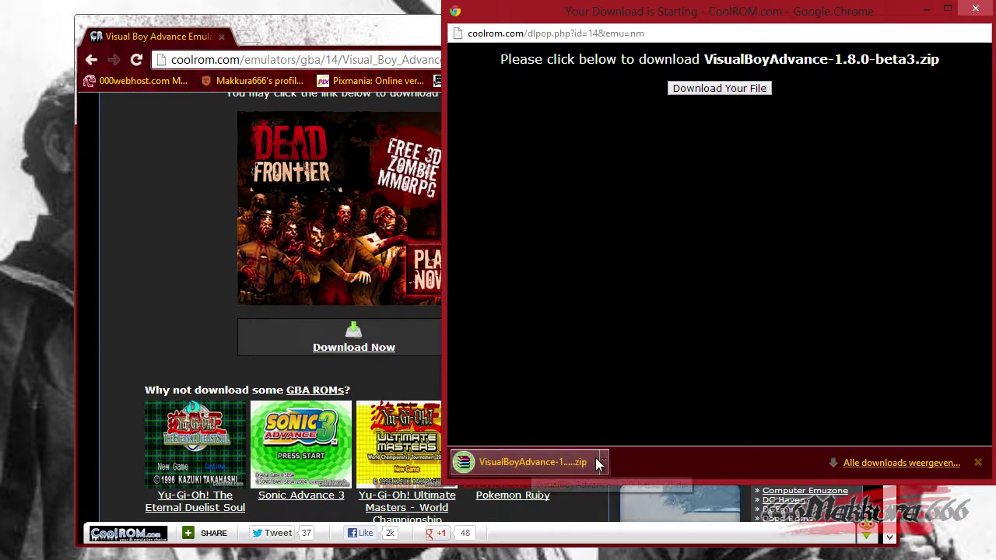
{"action": "left_click", "coordinate": [541, 462]}
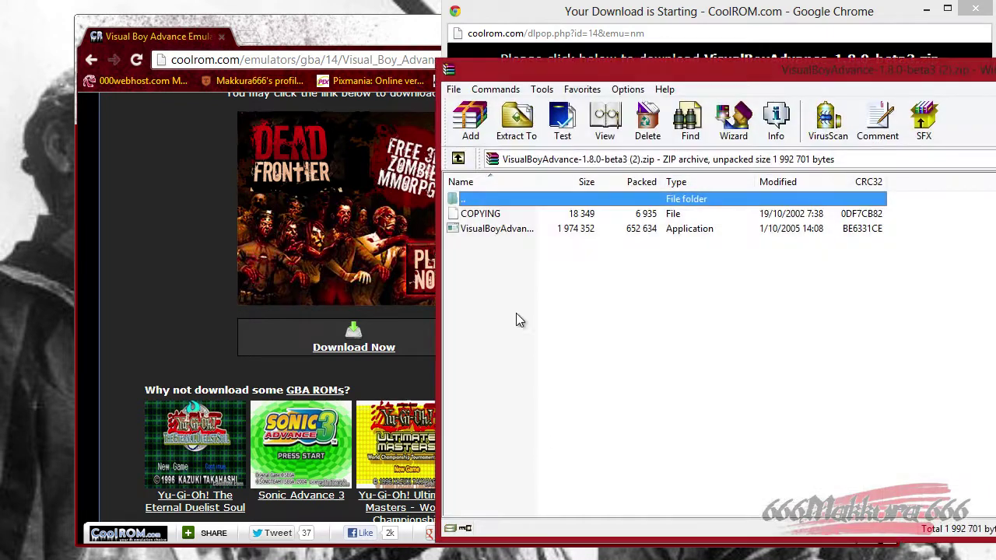
{"action": "left_click_drag", "start_coordinate": [646, 70], "coordinate": [369, 37]}
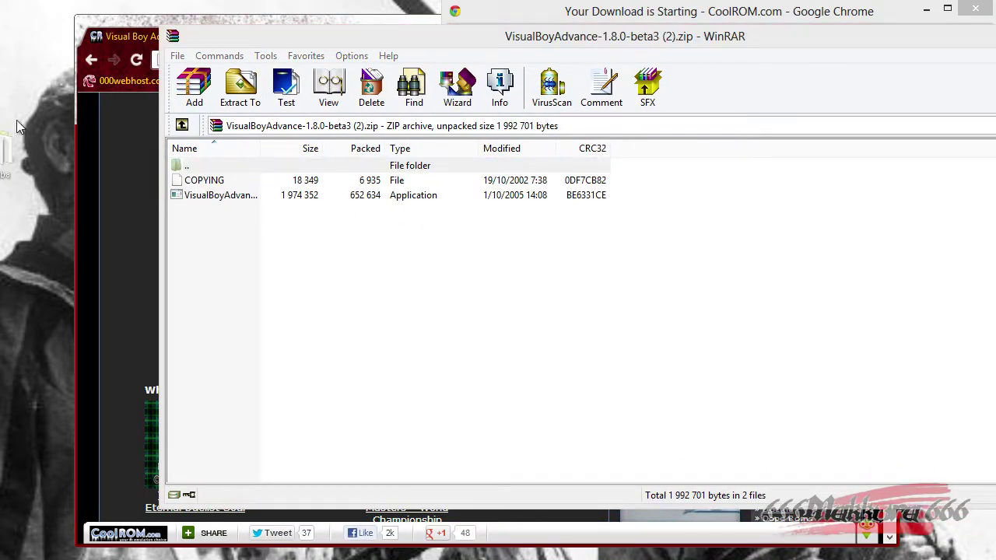
{"action": "left_click_drag", "start_coordinate": [41, 73], "coordinate": [14, 73]}
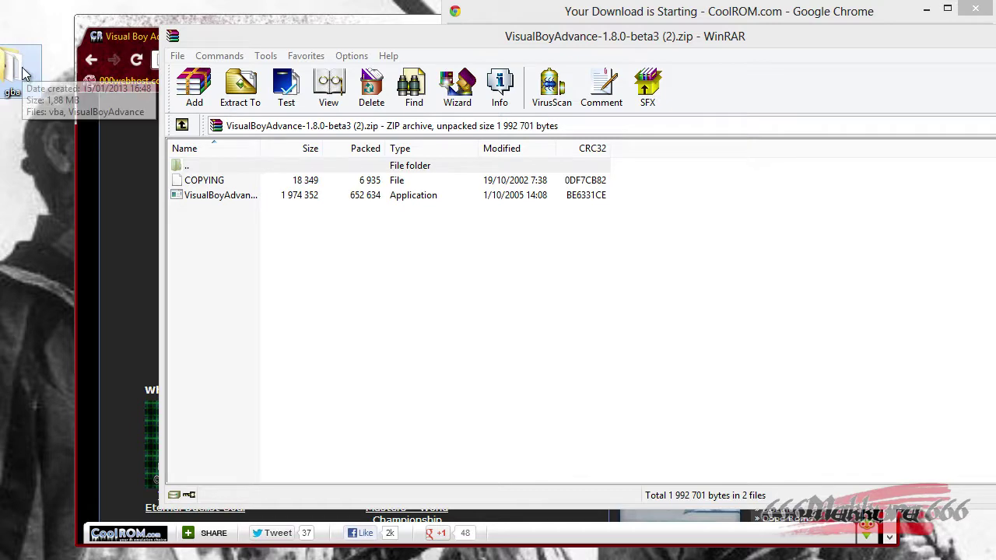
{"action": "left_click_drag", "start_coordinate": [932, 43], "coordinate": [812, 43]}
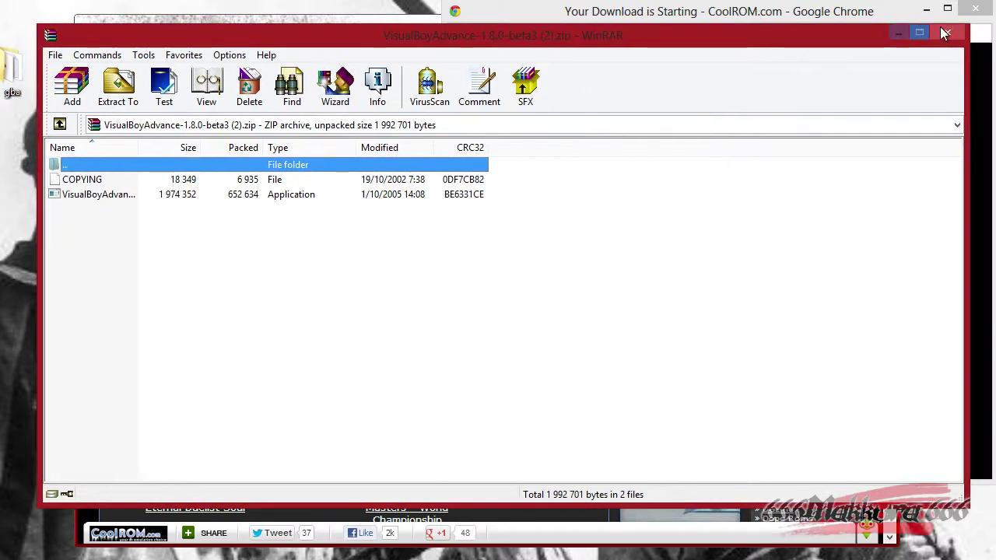
{"action": "key", "text": "alt+F4"}
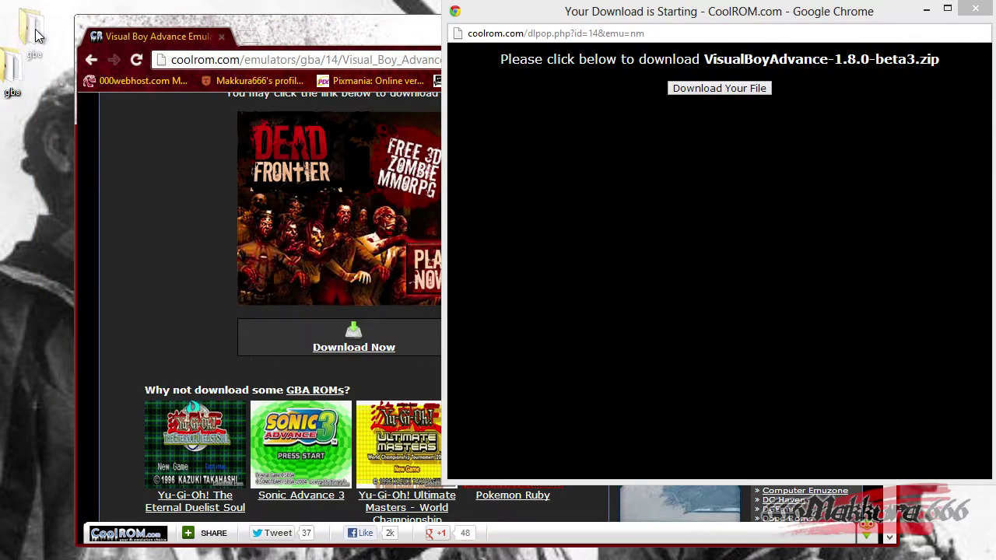
- Open the gba folder on the desktop and launch the VisualBoyAdvance application in it
{"action": "left_click", "coordinate": [33, 76]}
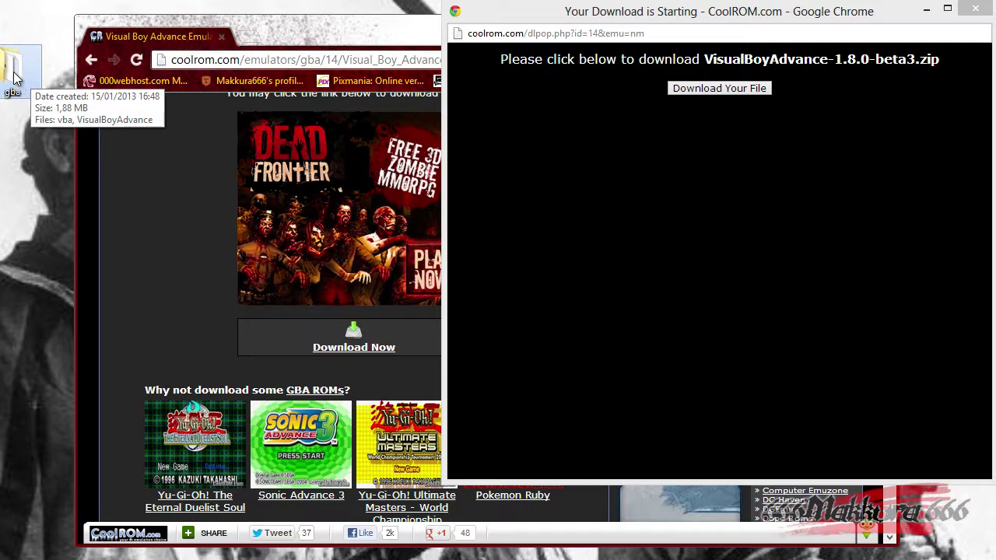
{"action": "double_click", "coordinate": [14, 76]}
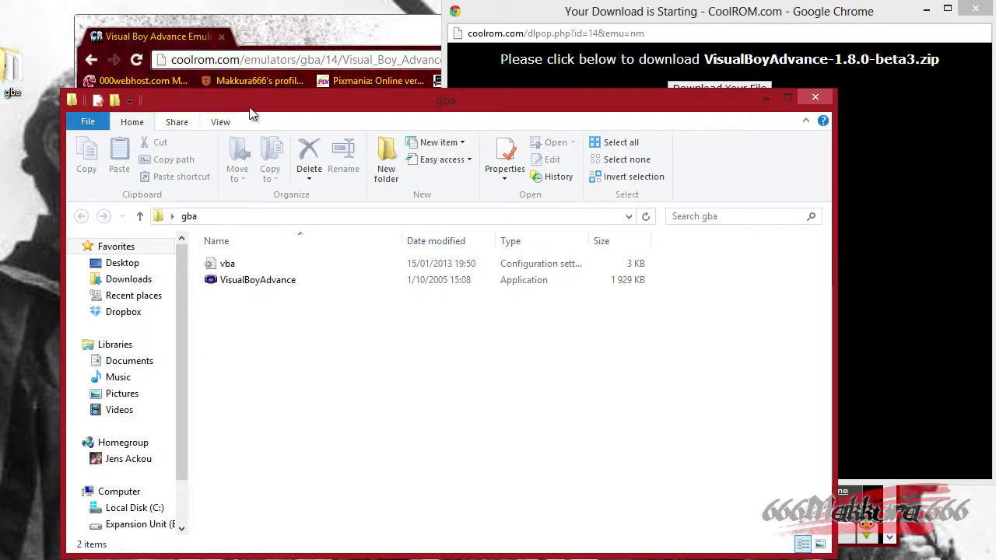
{"action": "left_click_drag", "start_coordinate": [260, 103], "coordinate": [373, 69]}
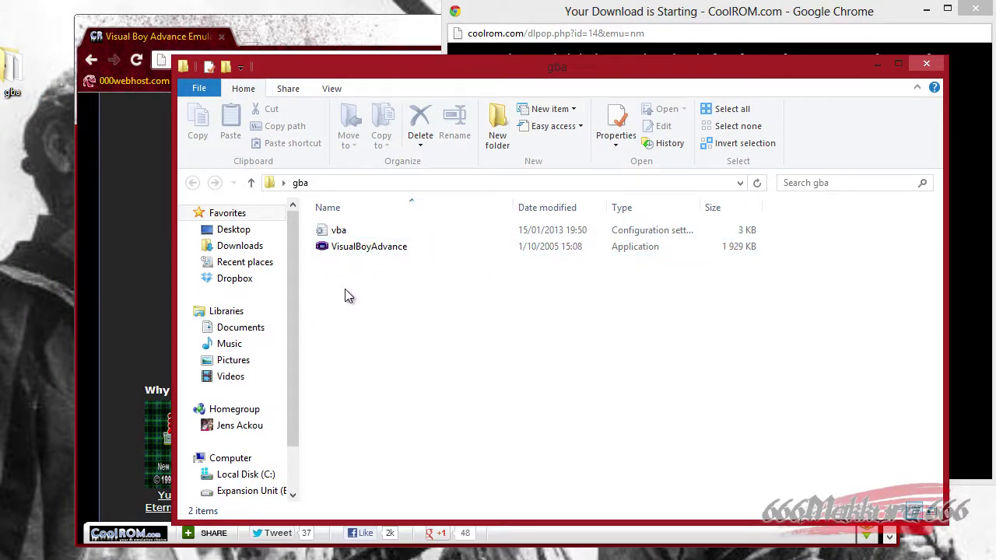
{"action": "left_click", "coordinate": [370, 254]}
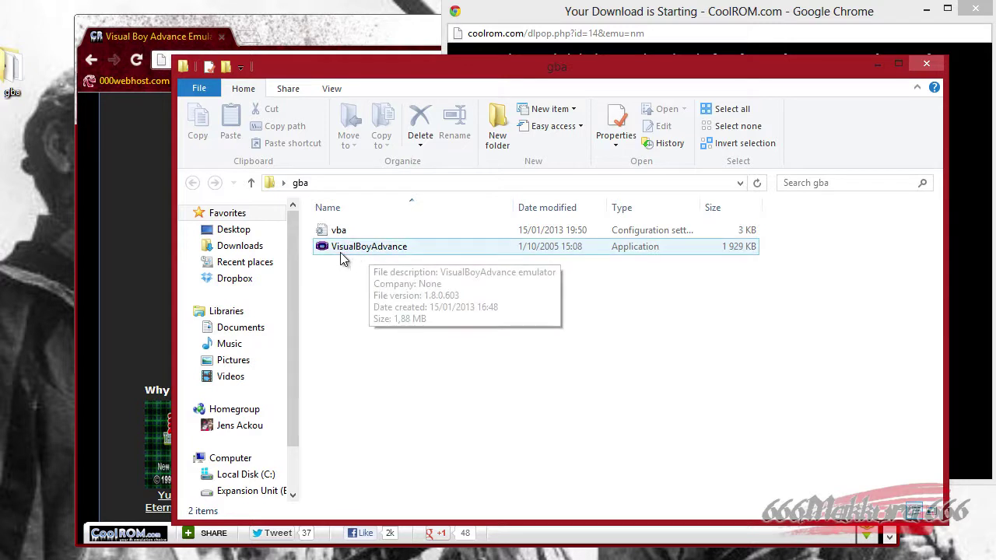
{"action": "left_click", "coordinate": [407, 354]}
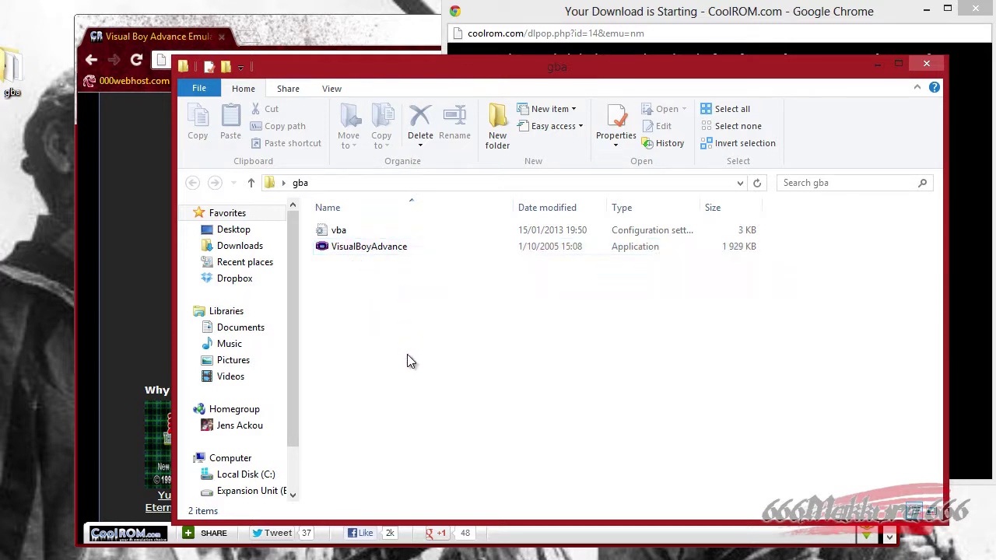
{"action": "left_click", "coordinate": [371, 252]}
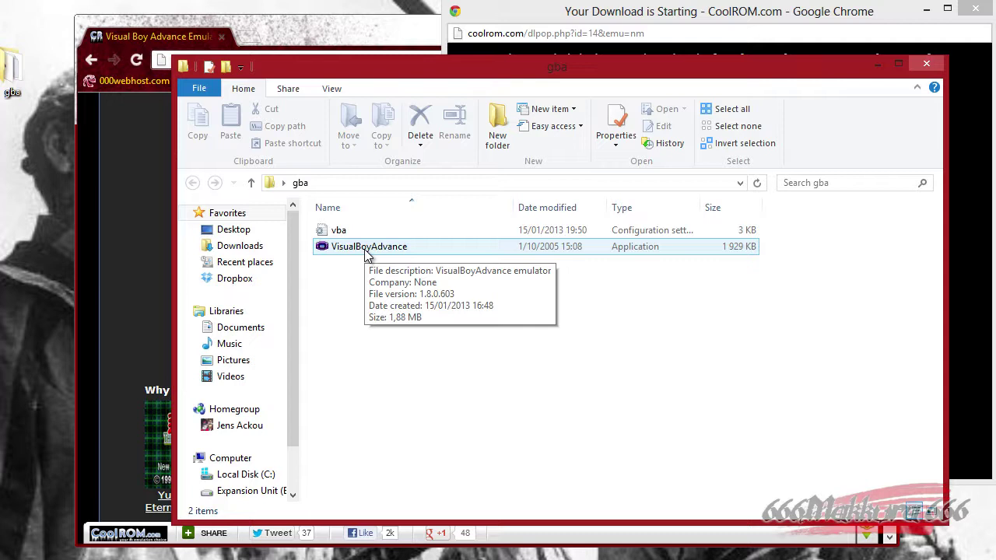
{"action": "double_click", "coordinate": [363, 246]}
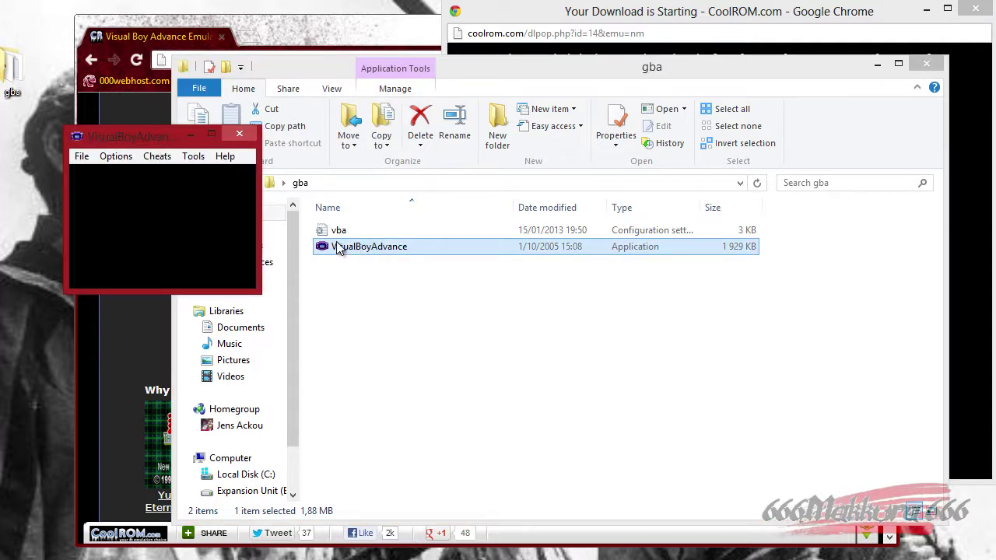
- Load the ROM "Medabots RPG - Metabee Version # GBA.GBA" from the GBA folder and enlarge the emulator window
{"action": "left_click_drag", "start_coordinate": [145, 138], "coordinate": [258, 68]}
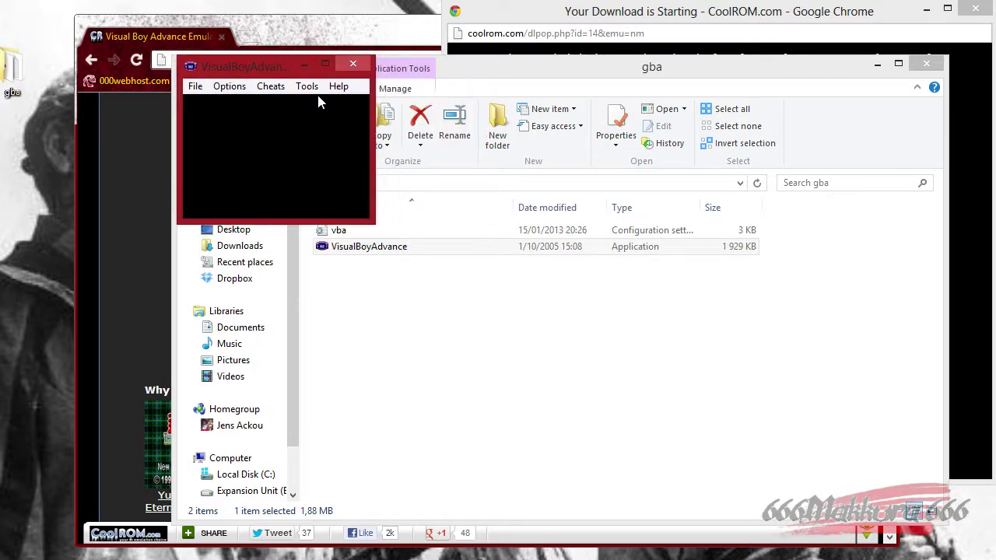
{"action": "left_click_drag", "start_coordinate": [371, 220], "coordinate": [793, 443]}
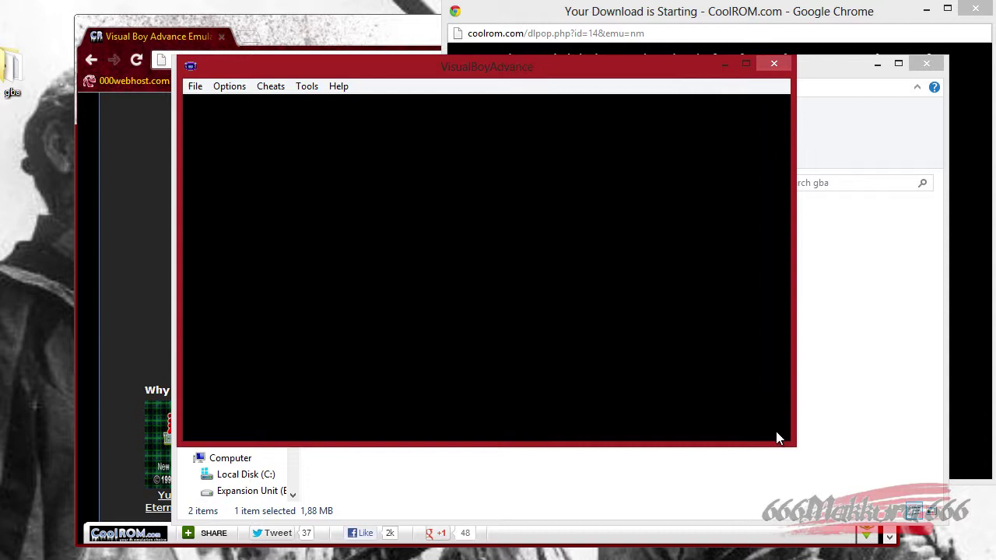
{"action": "left_click", "coordinate": [194, 88]}
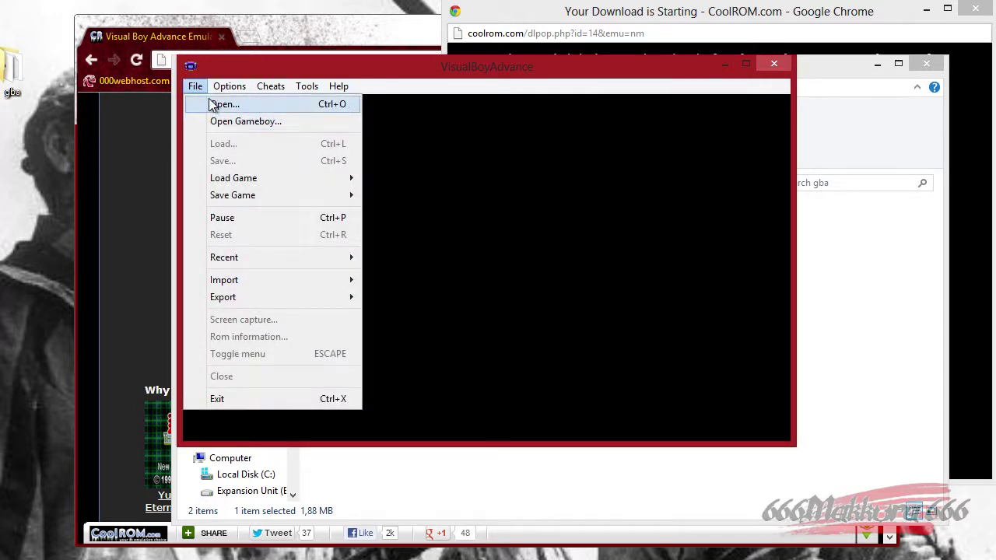
{"action": "left_click", "coordinate": [242, 106]}
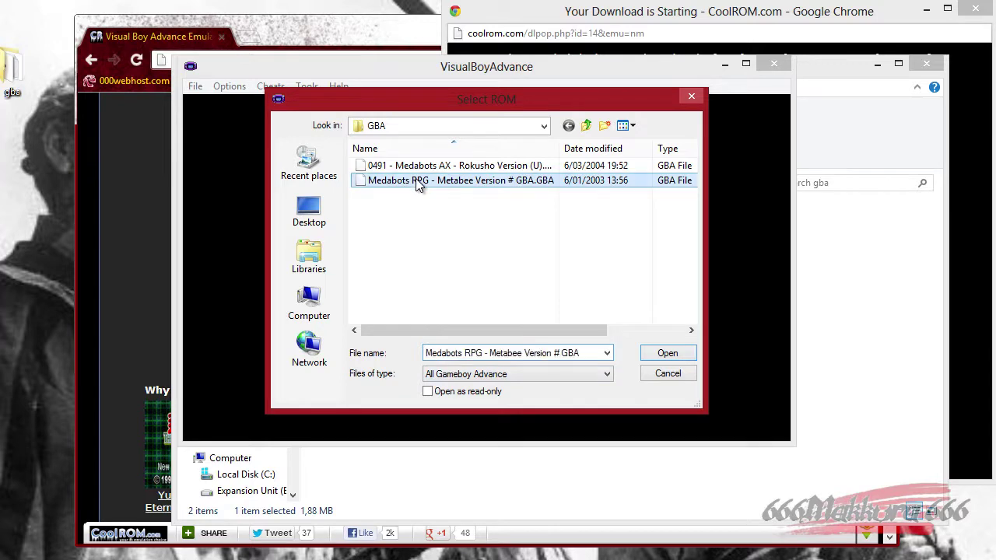
{"action": "double_click", "coordinate": [418, 181]}
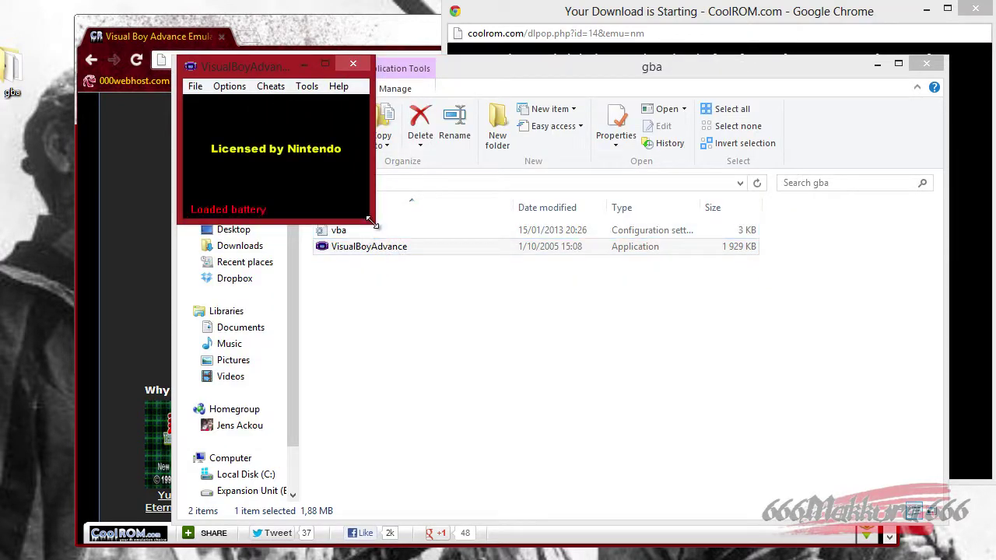
{"action": "left_click_drag", "start_coordinate": [373, 221], "coordinate": [813, 479]}
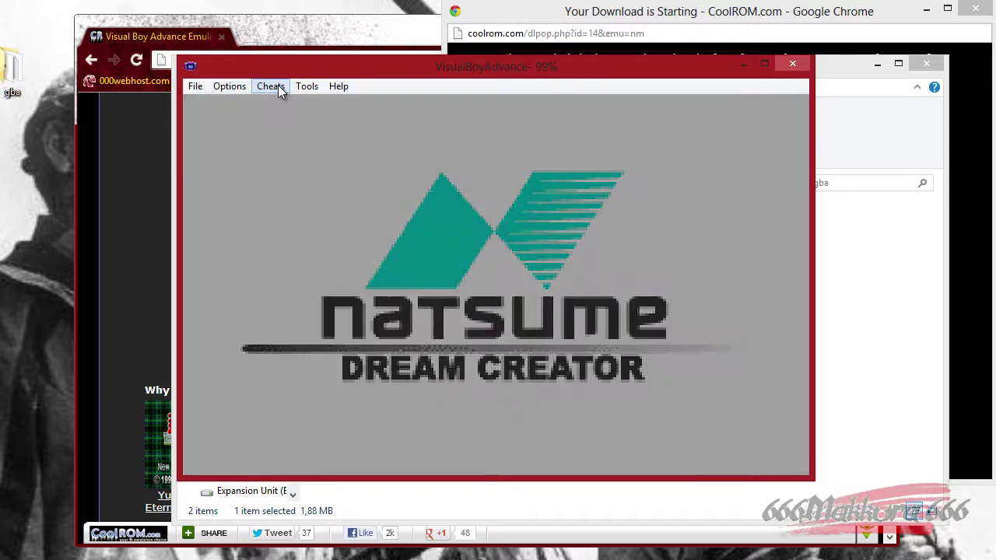
{"action": "left_click", "coordinate": [278, 86]}
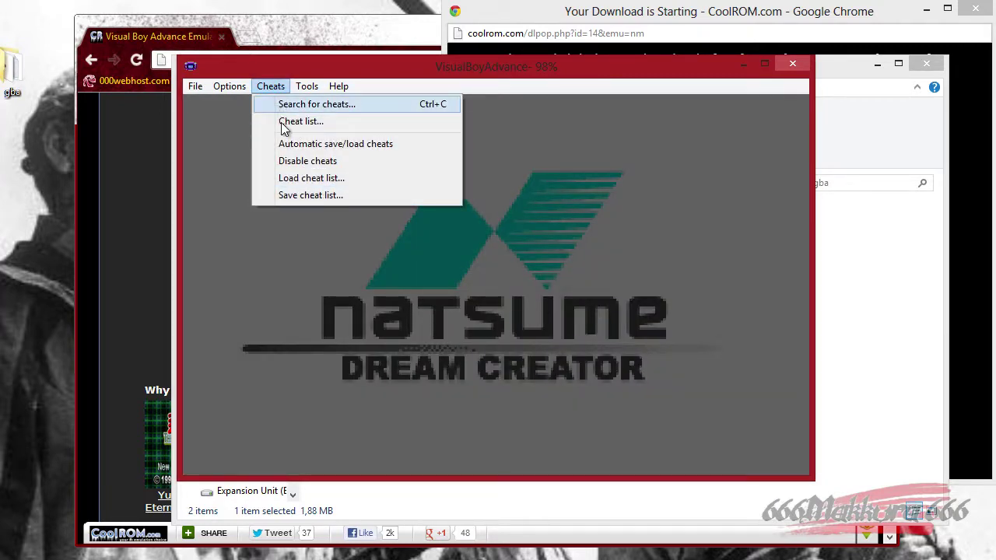
{"action": "mouse_move", "coordinate": [246, 93]}
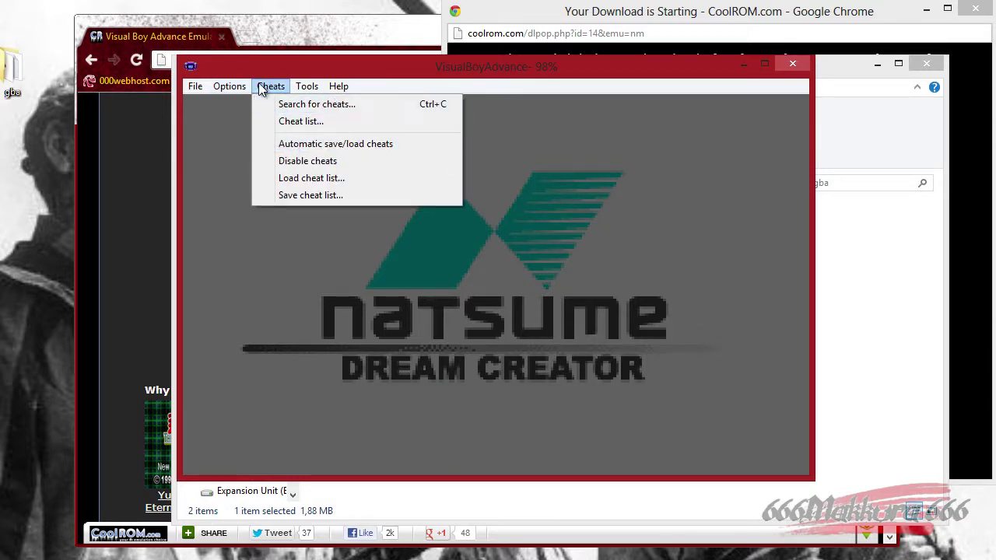
{"action": "mouse_move", "coordinate": [195, 87]}
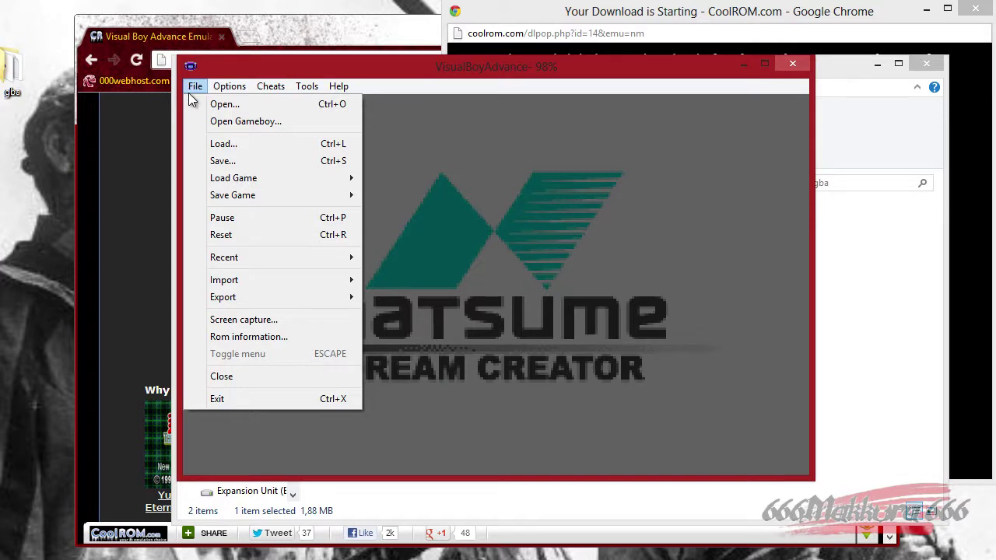
{"action": "mouse_move", "coordinate": [226, 200]}
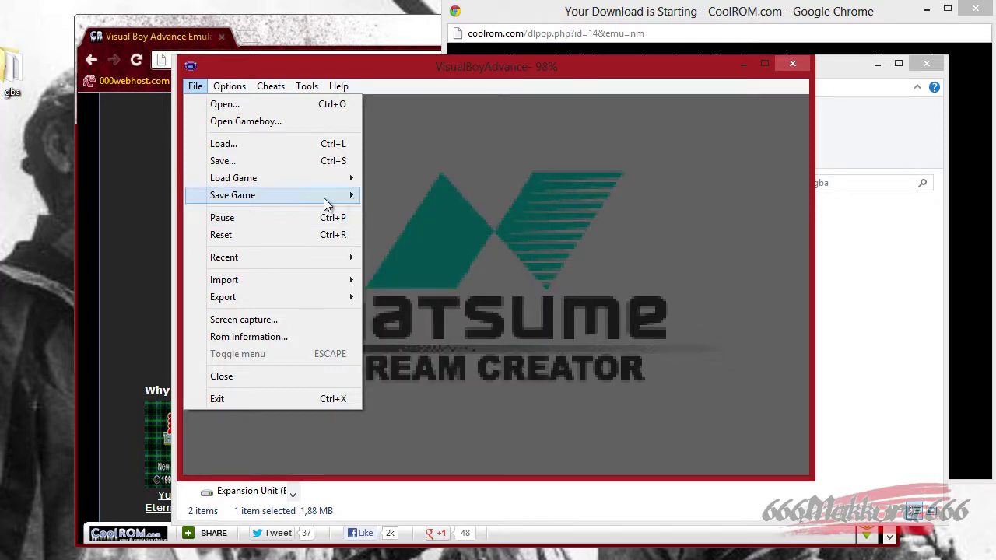
{"action": "mouse_move", "coordinate": [287, 190]}
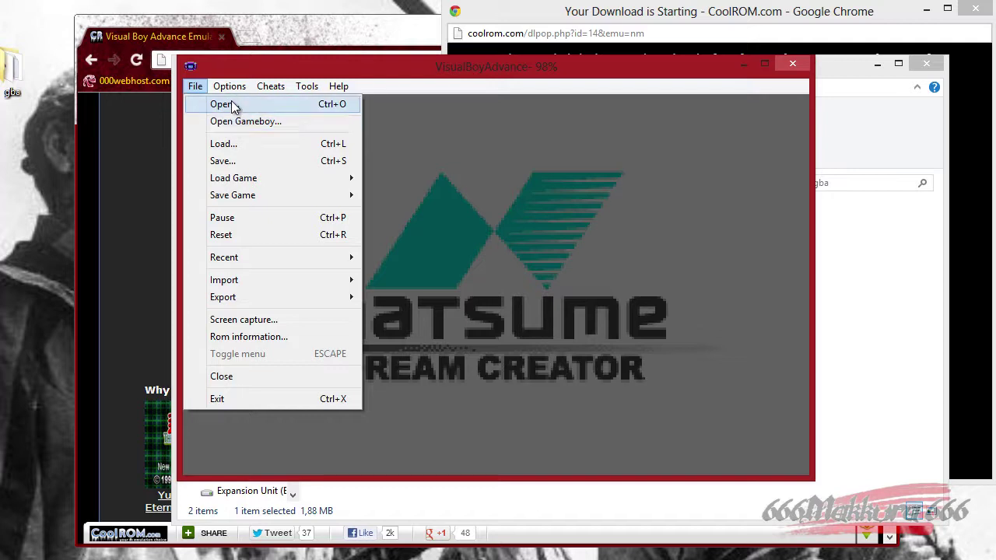
- Examine the emulator's settings for frame skip, video, emulation, sound, filters and joypad configuration, and look over the available tools
{"action": "mouse_move", "coordinate": [231, 89]}
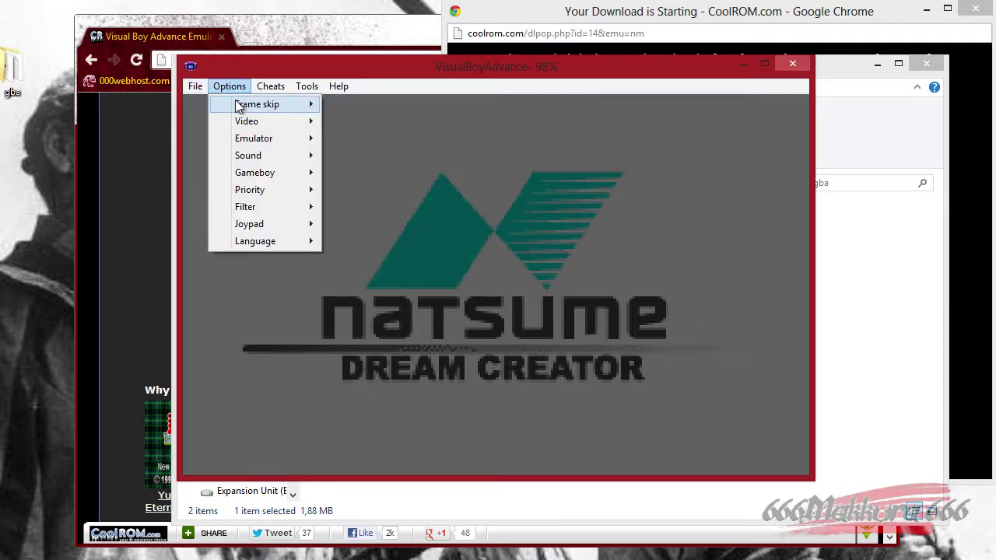
{"action": "mouse_move", "coordinate": [238, 106]}
{"action": "mouse_move", "coordinate": [350, 113]}
{"action": "mouse_move", "coordinate": [284, 111]}
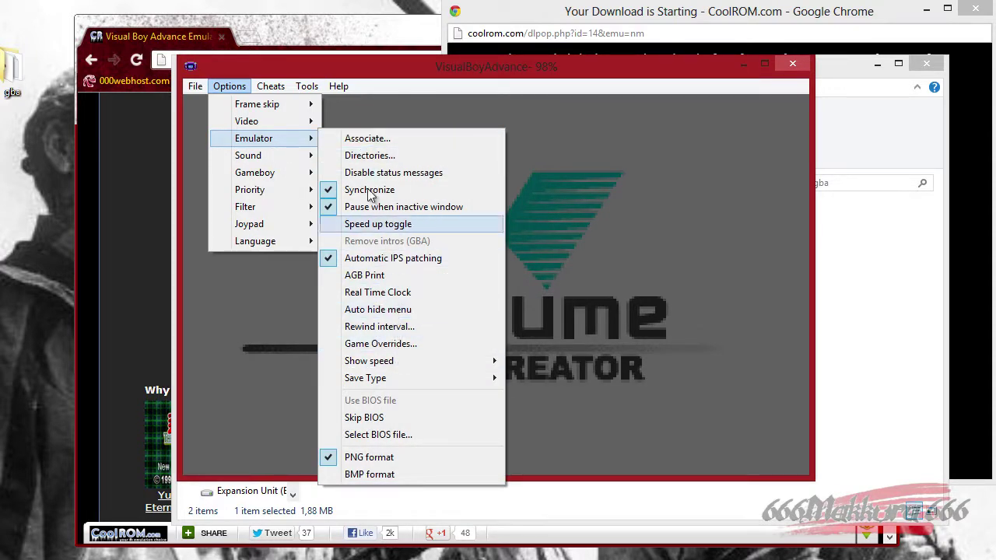
{"action": "mouse_move", "coordinate": [271, 161]}
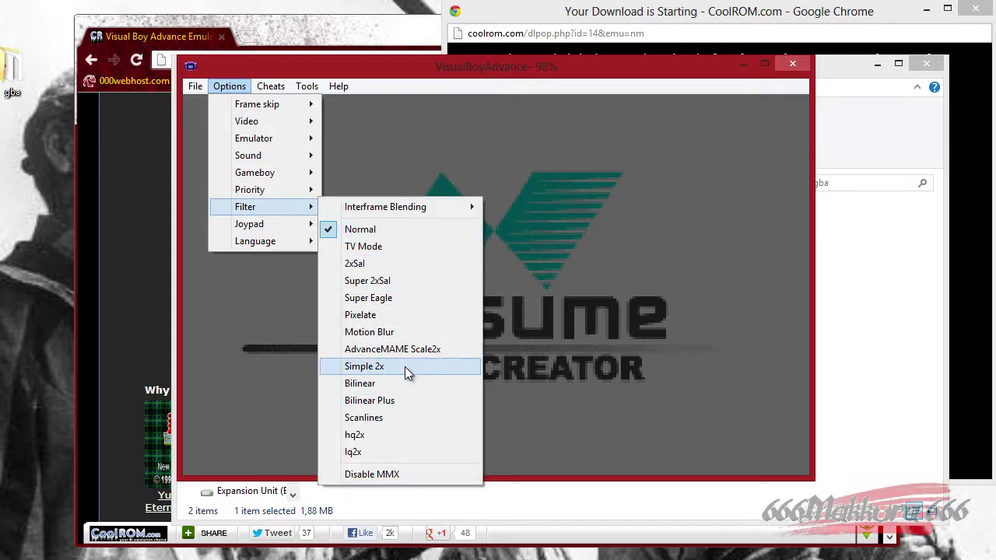
{"action": "mouse_move", "coordinate": [309, 223]}
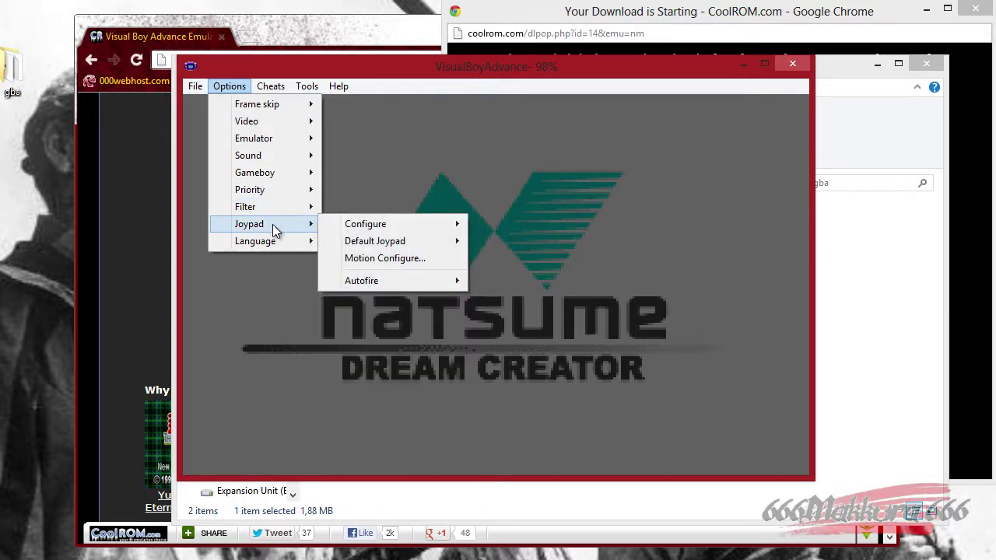
{"action": "mouse_move", "coordinate": [398, 223]}
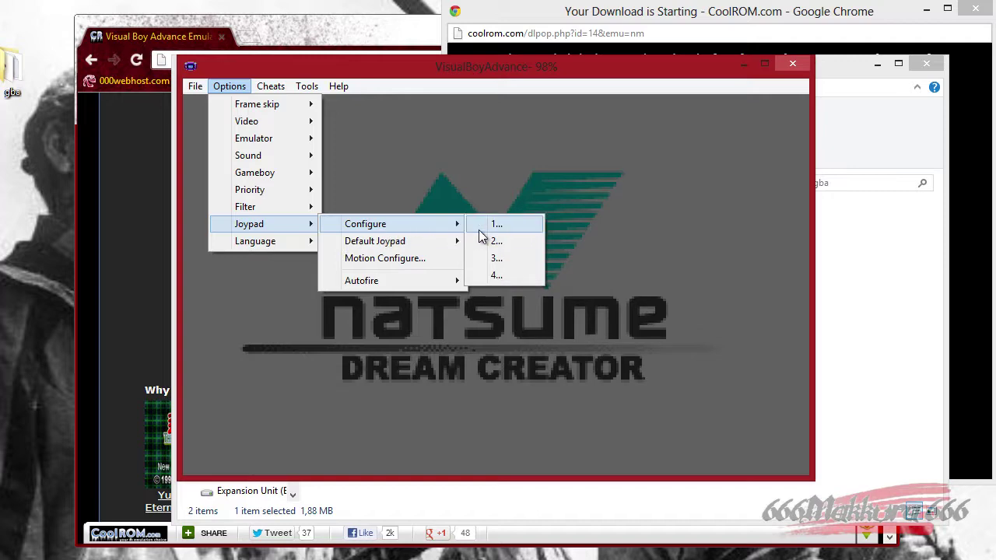
{"action": "mouse_move", "coordinate": [315, 91]}
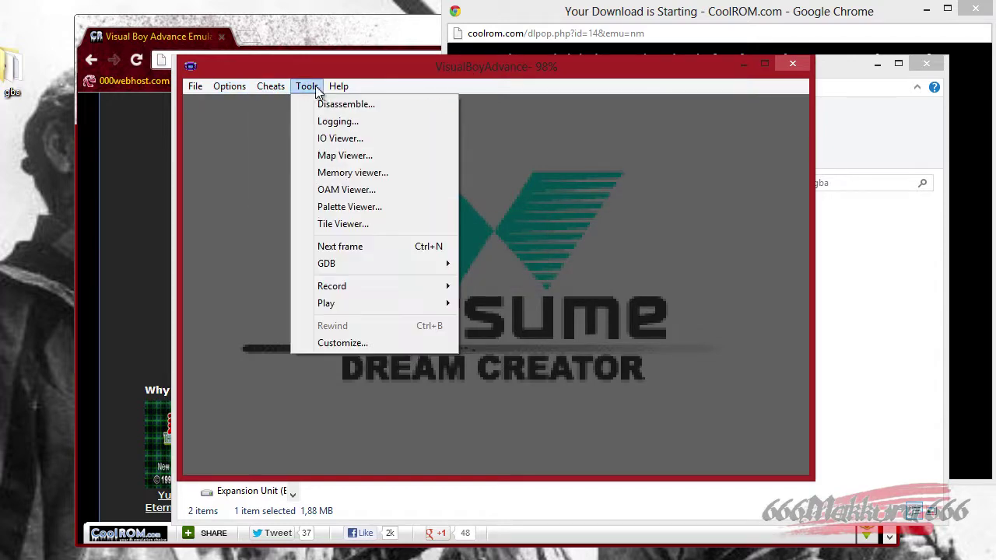
{"action": "left_click", "coordinate": [317, 85]}
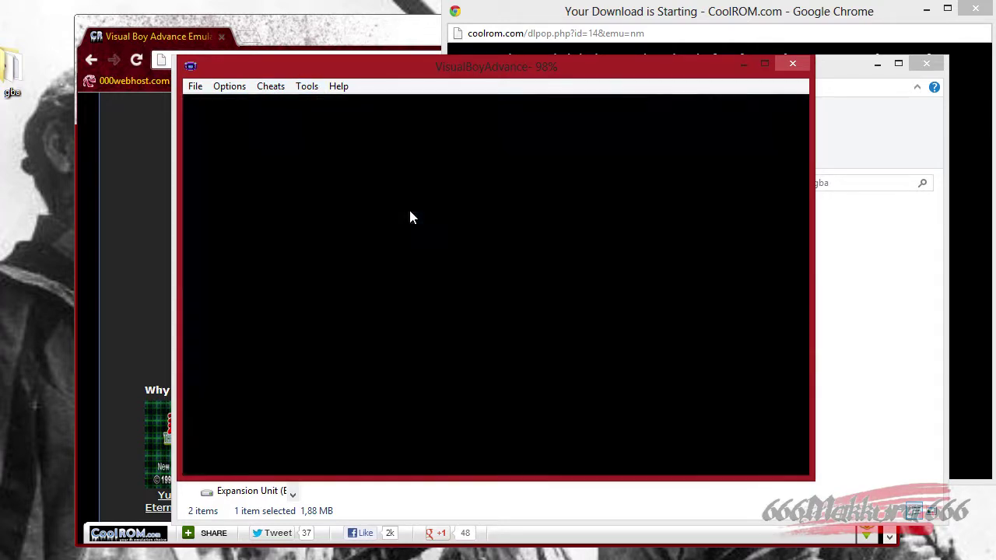